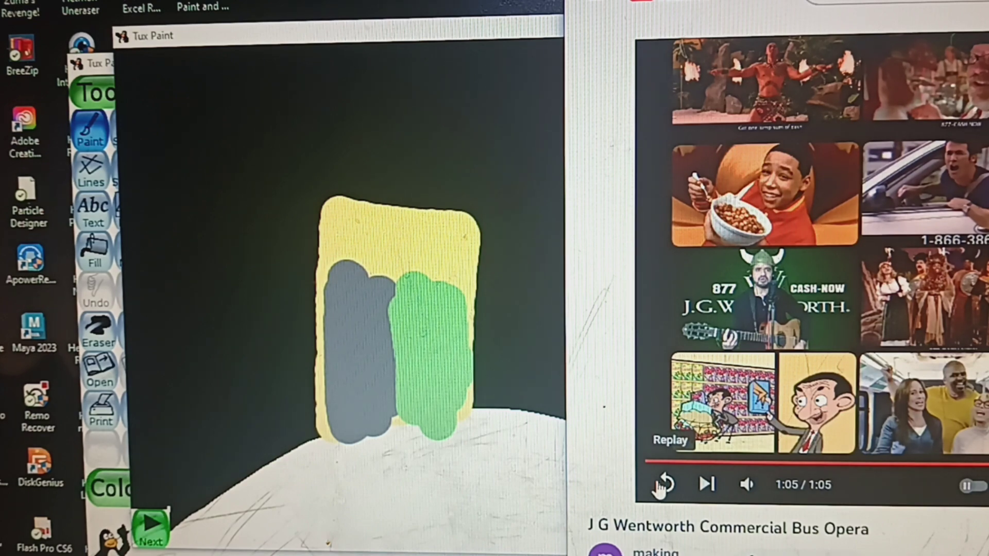
Bring Tux Paint to the front, showing the lone gray painted shape on the yellow canvas
left_click(663, 484)
left_click(505, 31)
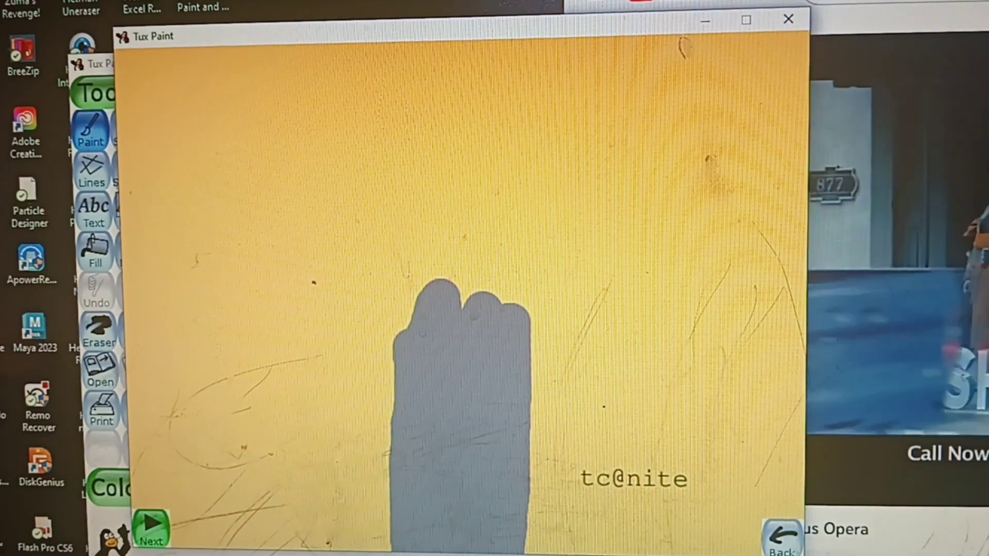
Switch to the browser window and browse the YouTube watch-history thumbnails
key("alt+Tab")
scroll(776, 278, "down", 5)
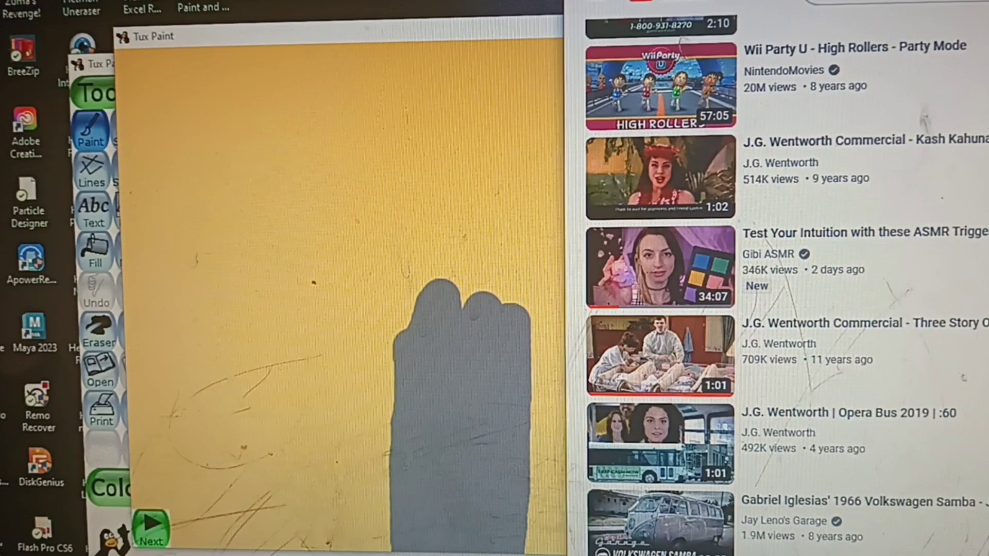
scroll(860, 271, "down", 2)
scroll(859, 270, "down", 3)
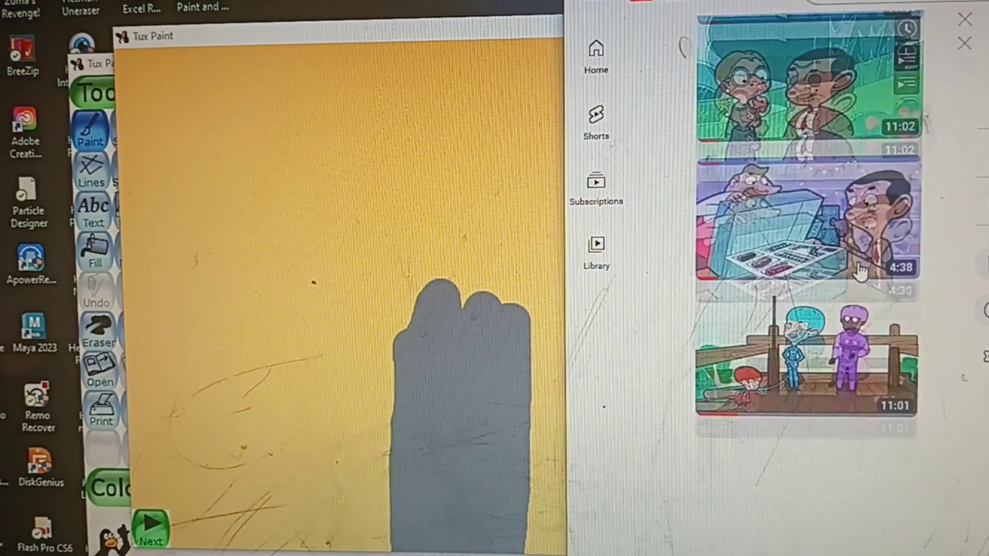
scroll(860, 268, "down", 3)
scroll(860, 270, "down", 3)
scroll(860, 270, "down", 2)
scroll(860, 272, "down", 3)
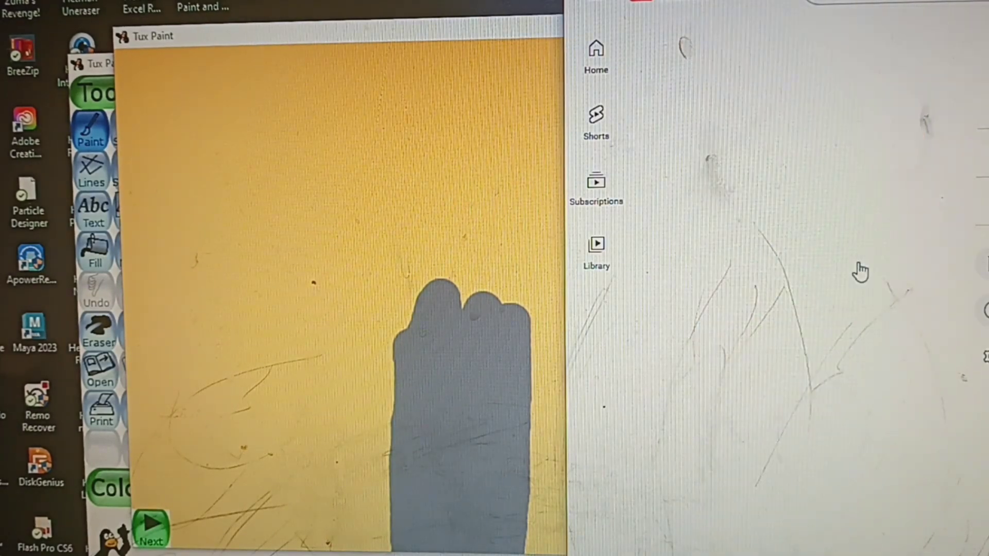
scroll(860, 269, "down", 5)
scroll(850, 247, "up", 2)
scroll(814, 211, "up", 3)
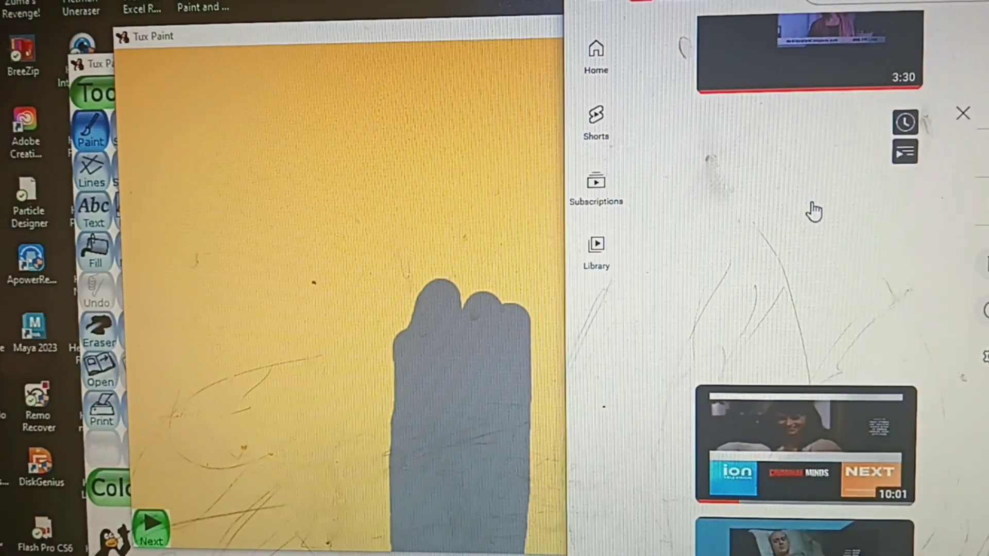
scroll(815, 211, "up", 1)
scroll(815, 211, "down", 4)
scroll(817, 209, "down", 2)
scroll(815, 209, "down", 2)
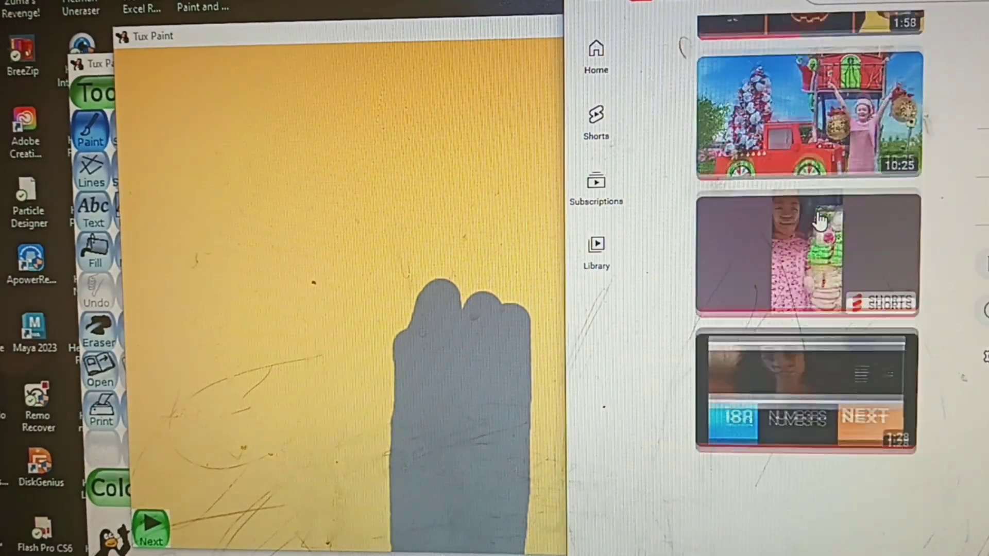
scroll(817, 217, "down", 3)
scroll(817, 217, "down", 1)
scroll(820, 247, "down", 2)
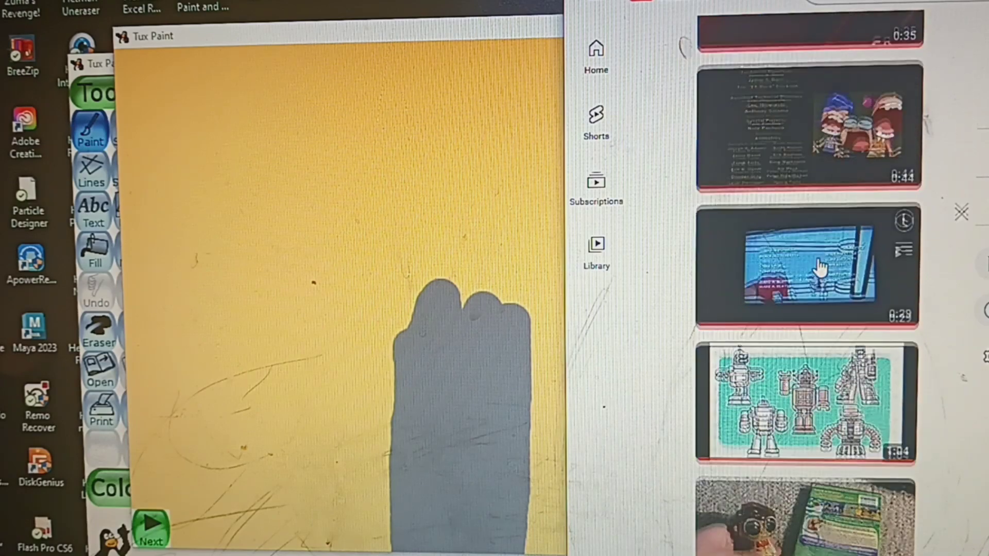
left_click(820, 267)
scroll(821, 267, "down", 3)
scroll(821, 267, "down", 3)
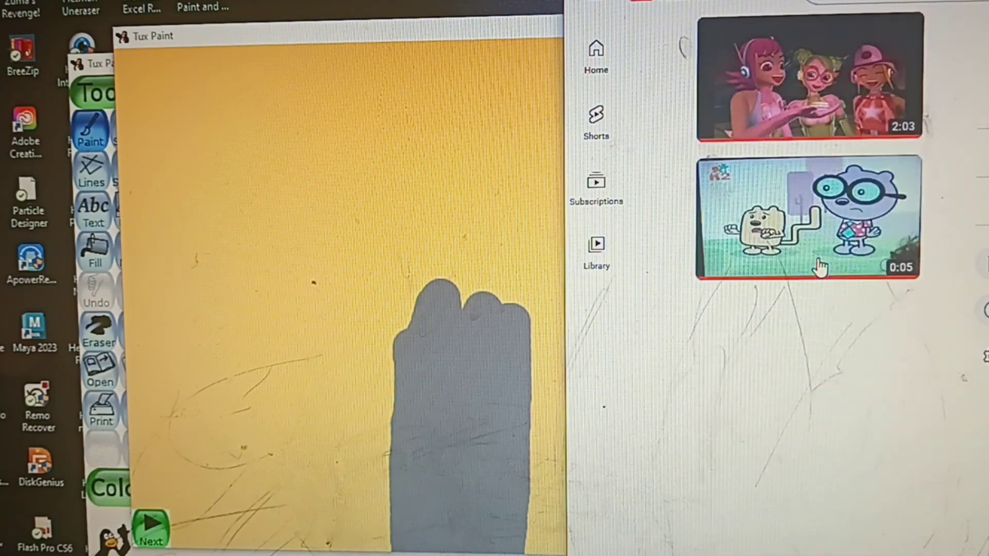
scroll(819, 267, "down", 2)
scroll(821, 269, "down", 3)
scroll(821, 269, "down", 2)
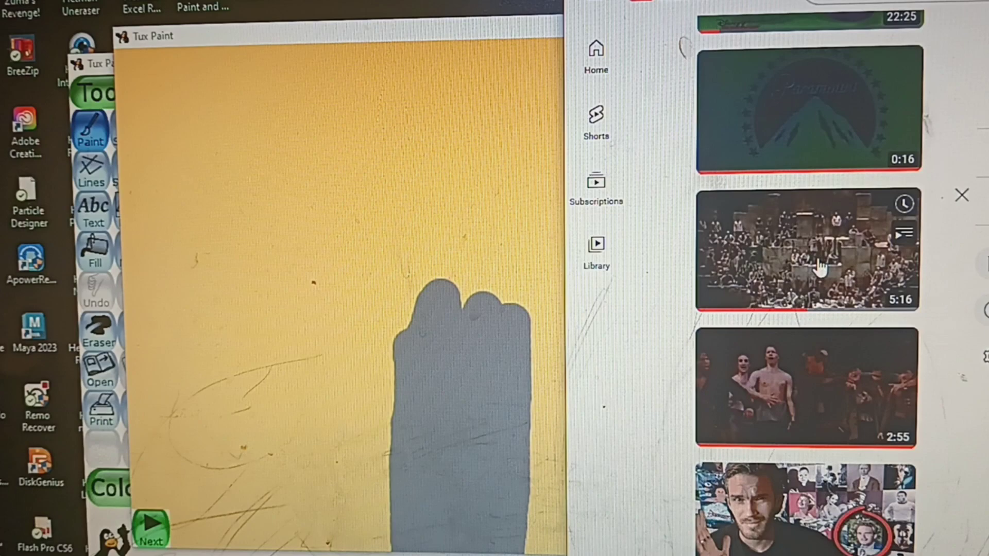
scroll(826, 360, "down", 2)
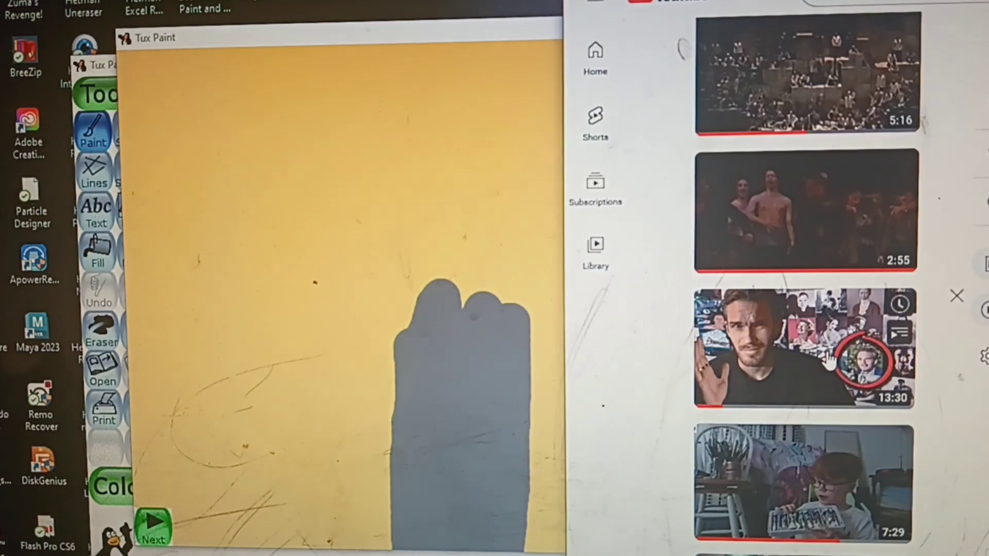
scroll(828, 361, "down", 1)
scroll(830, 361, "down", 2)
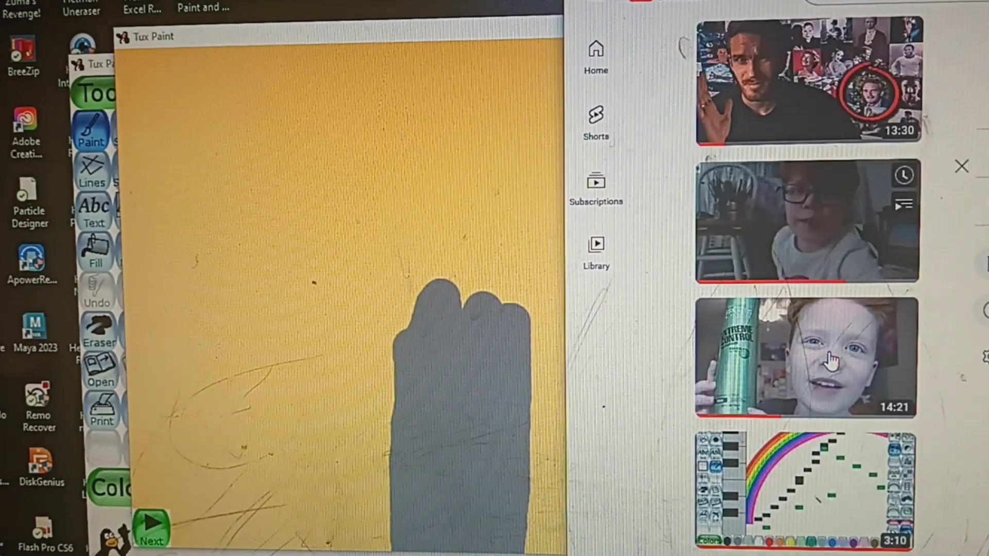
scroll(831, 361, "up", 2)
scroll(828, 356, "up", 3)
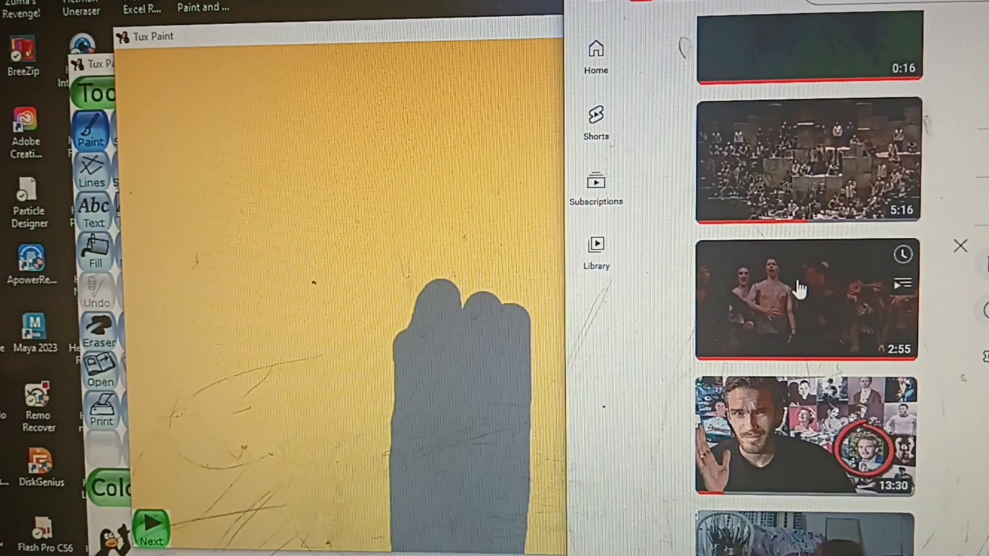
scroll(800, 288, "down", 3)
scroll(798, 293, "down", 3)
scroll(797, 305, "down", 5)
scroll(794, 309, "up", 3)
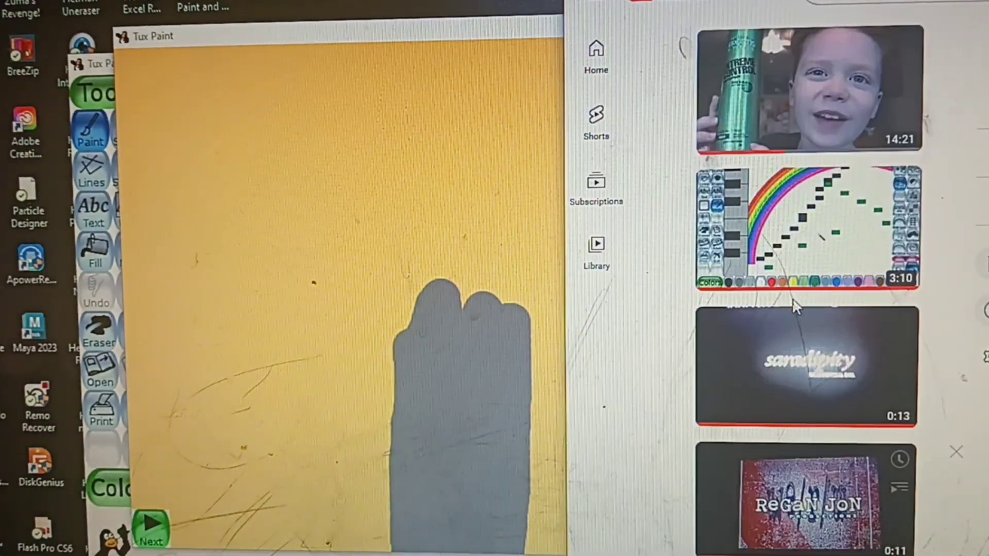
scroll(793, 301, "down", 6)
scroll(796, 313, "down", 4)
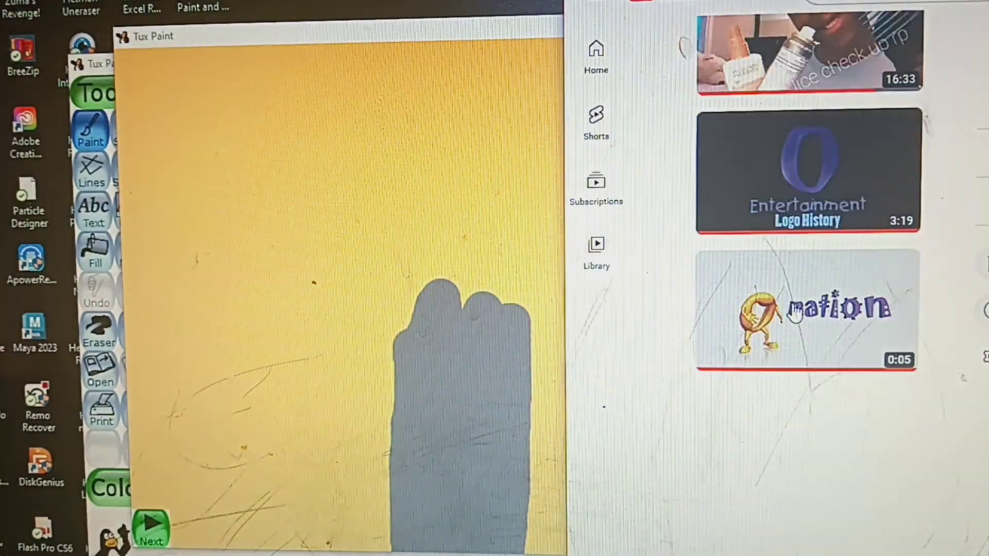
scroll(795, 309, "up", 5)
scroll(796, 309, "up", 5)
scroll(796, 309, "up", 5)
scroll(795, 311, "up", 2)
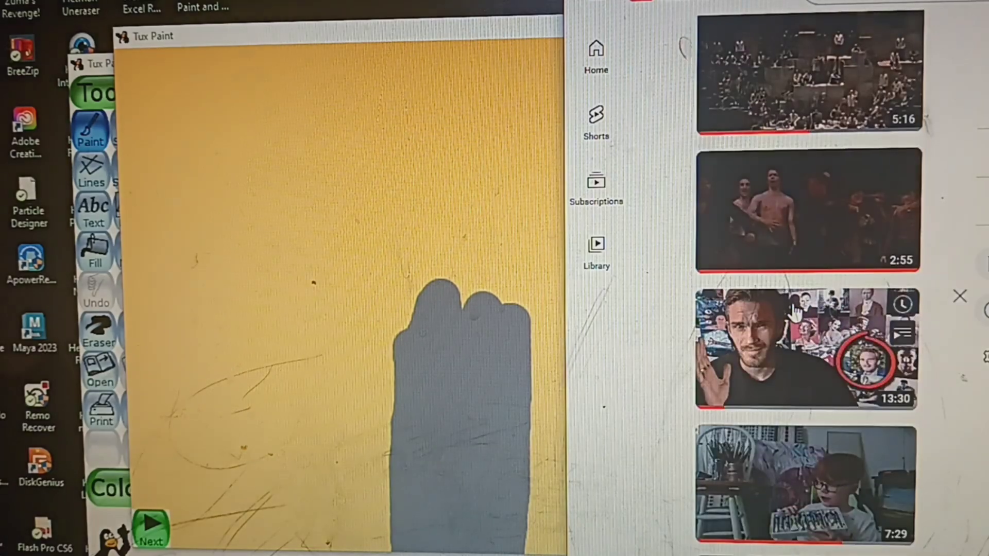
scroll(795, 309, "up", 3)
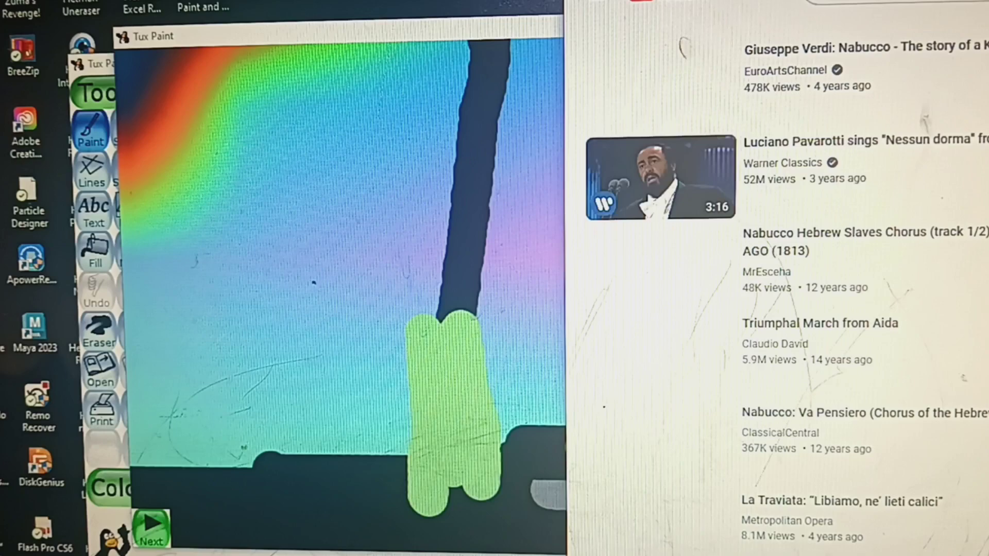
scroll(730, 124, "down", 3)
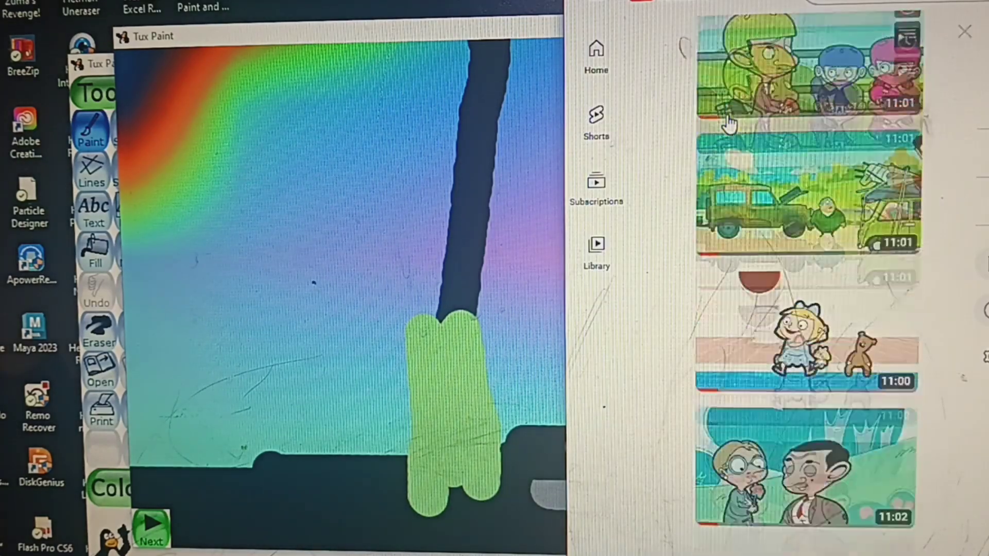
scroll(730, 124, "down", 3)
scroll(729, 124, "down", 5)
scroll(730, 123, "down", 5)
scroll(704, 136, "down", 5)
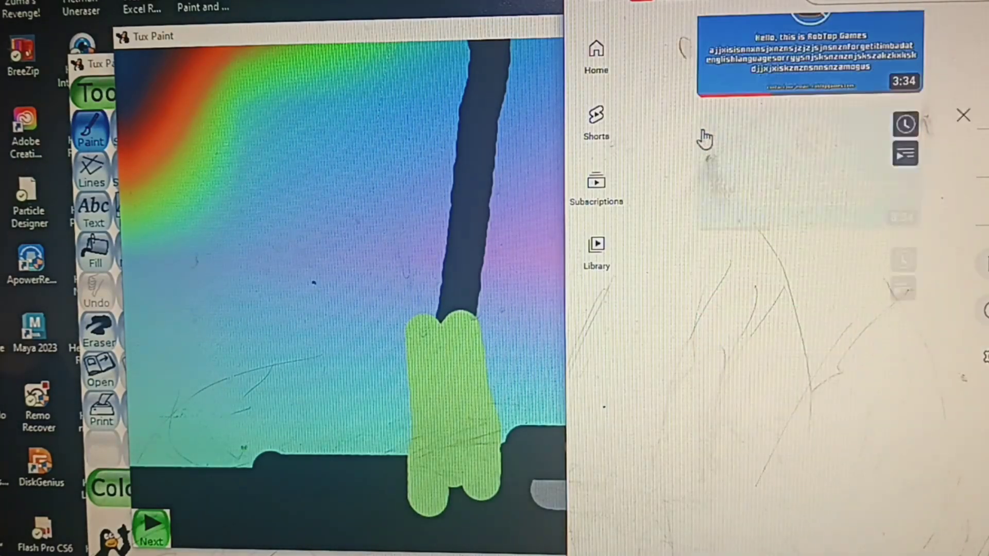
scroll(703, 138, "down", 2)
scroll(703, 137, "down", 2)
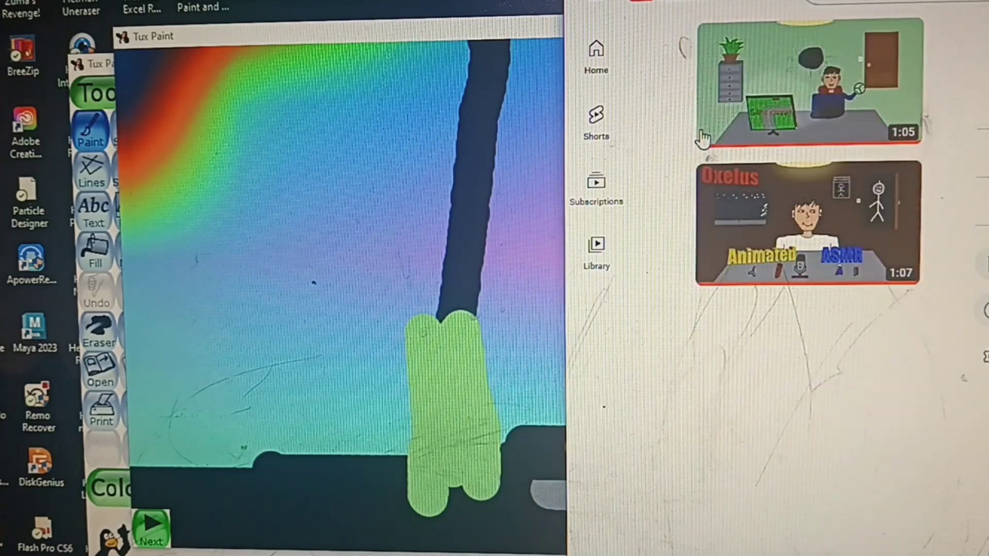
scroll(703, 138, "up", 2)
scroll(682, 159, "down", 5)
scroll(682, 159, "down", 5)
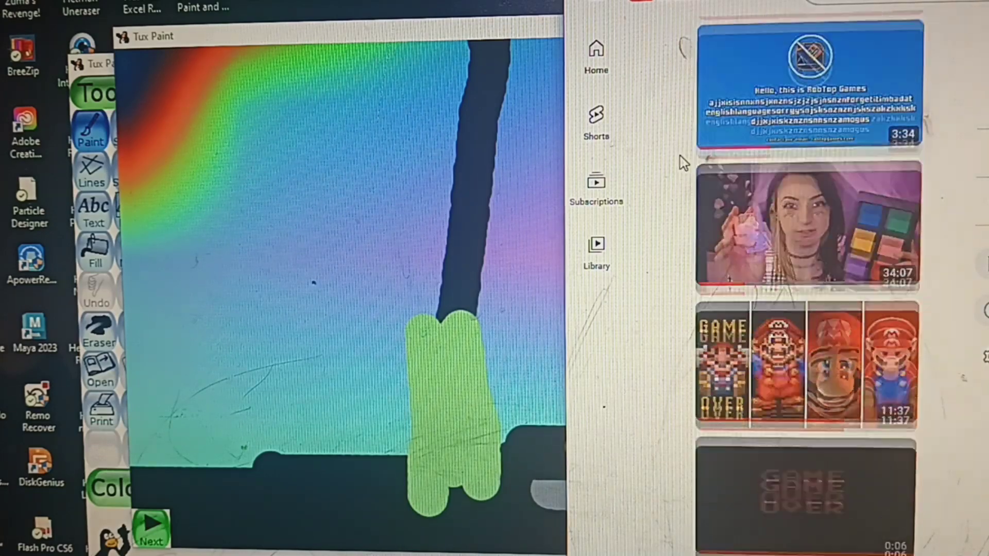
scroll(682, 159, "down", 5)
scroll(681, 159, "down", 5)
scroll(682, 160, "down", 5)
scroll(682, 160, "down", 1)
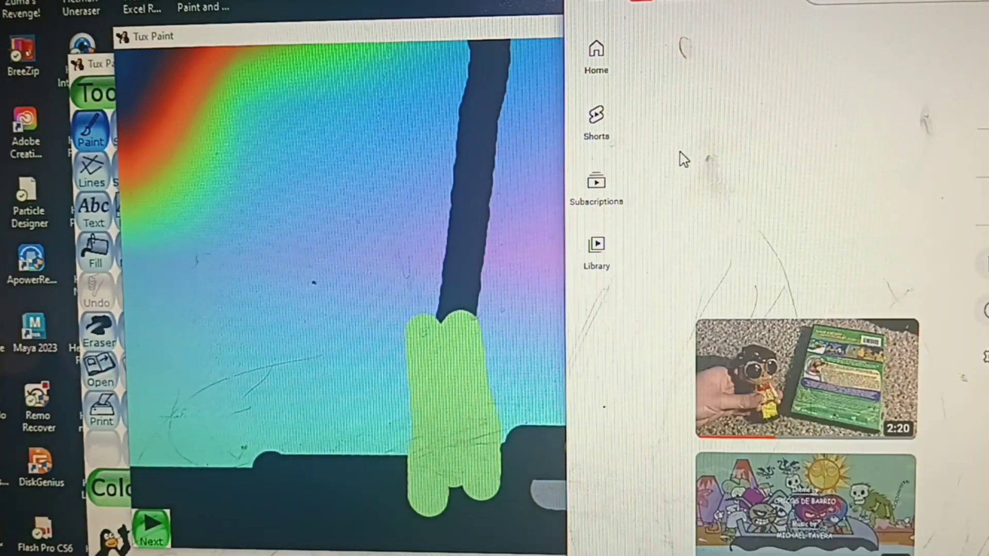
scroll(683, 160, "down", 5)
scroll(681, 159, "down", 5)
scroll(683, 159, "down", 2)
scroll(682, 159, "down", 2)
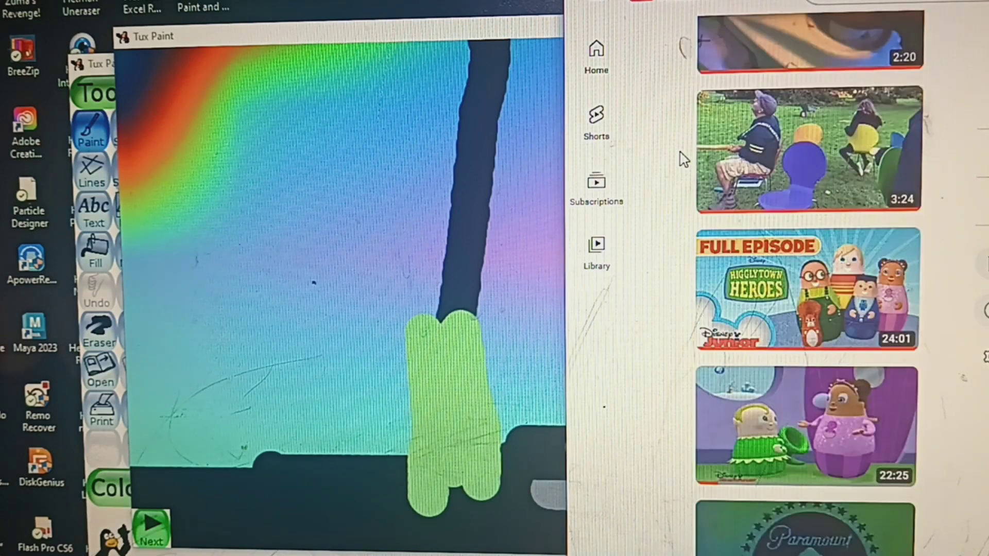
scroll(682, 159, "down", 5)
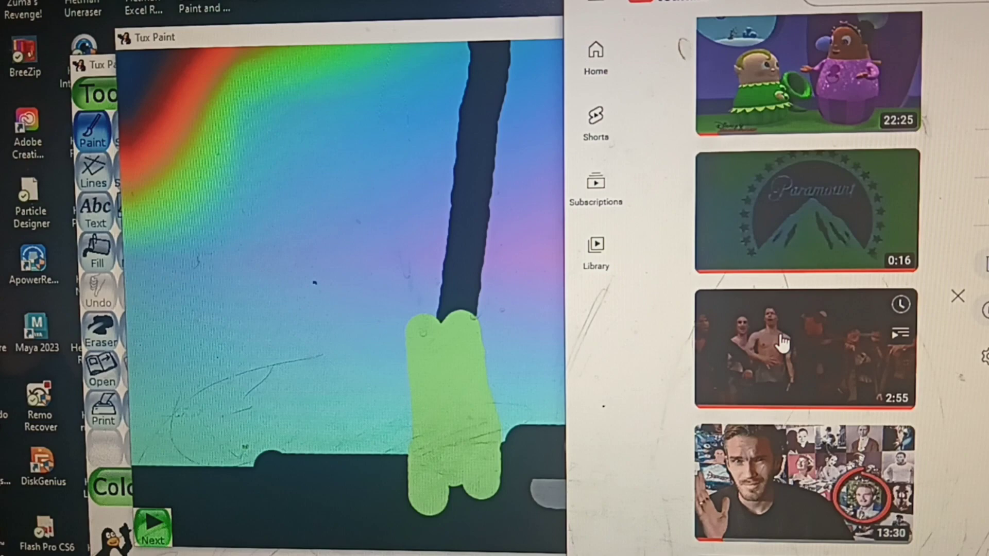
scroll(781, 343, "up", 2)
scroll(782, 342, "down", 2)
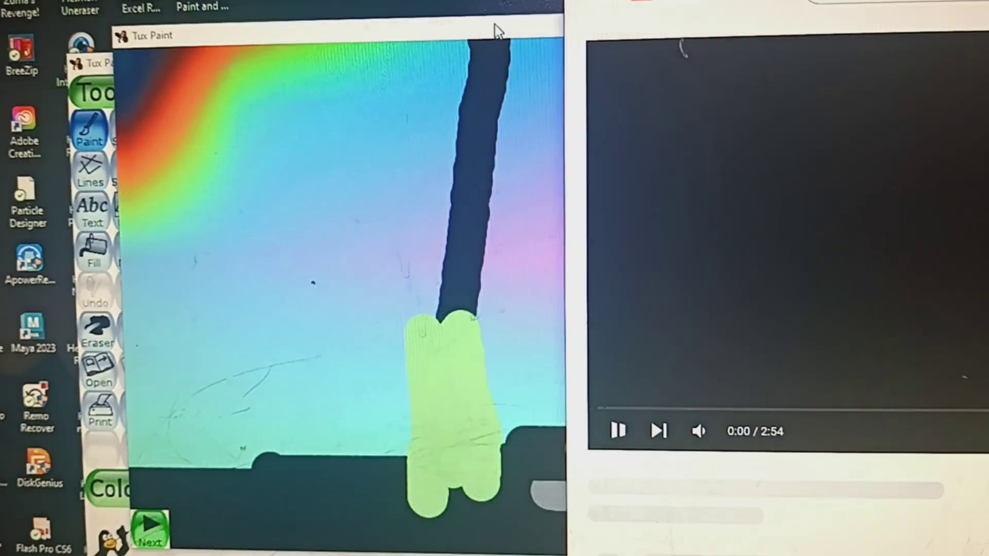
Bring Tux Paint back to the front, showing the rainbow-sky drawing with a gray hand shape
left_click(496, 29)
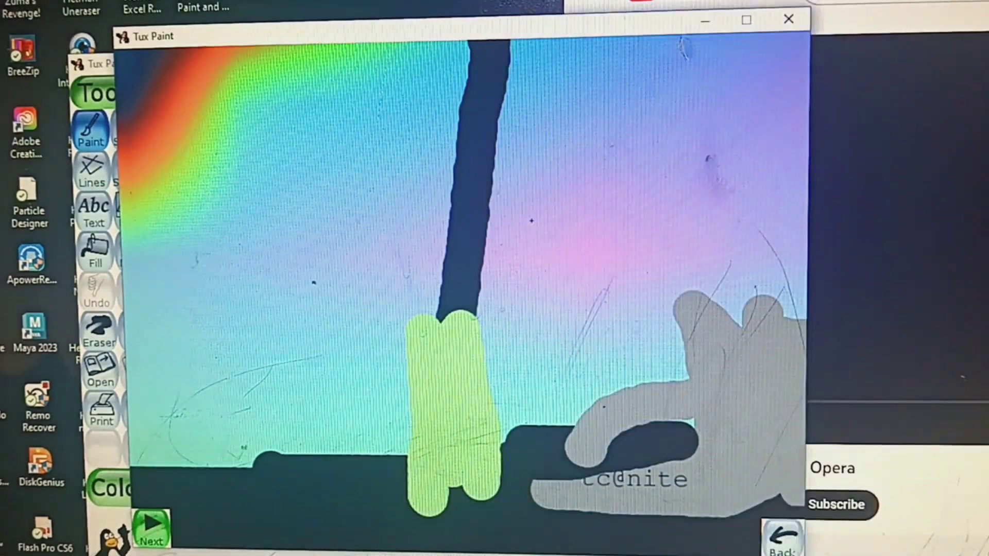